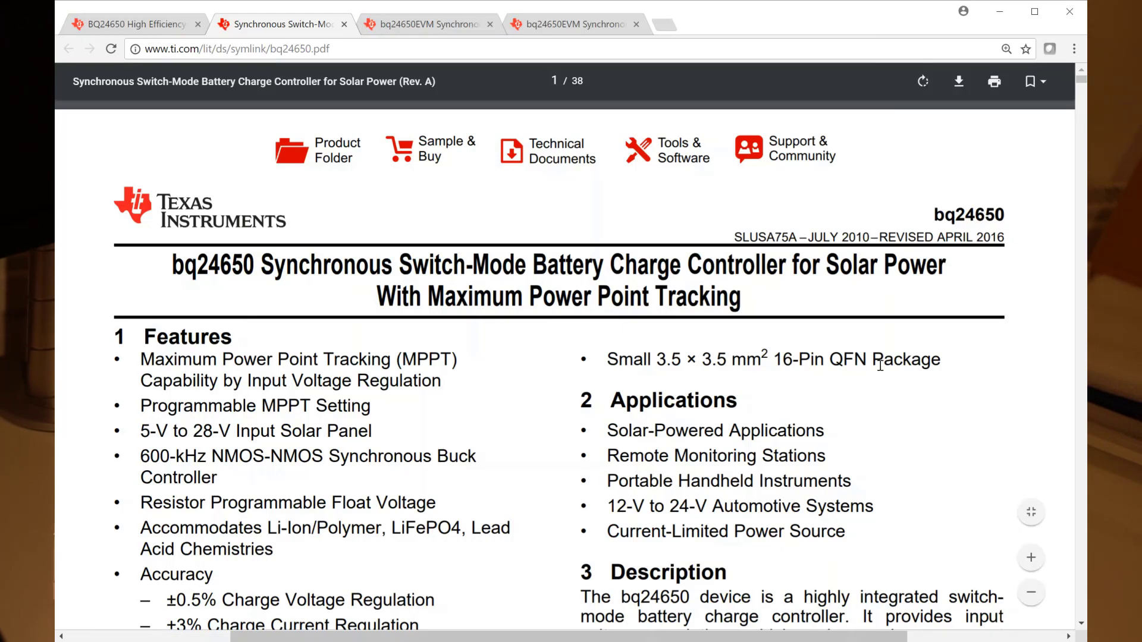
scroll(880, 366, down, 5)
scroll(888, 419, down, 5)
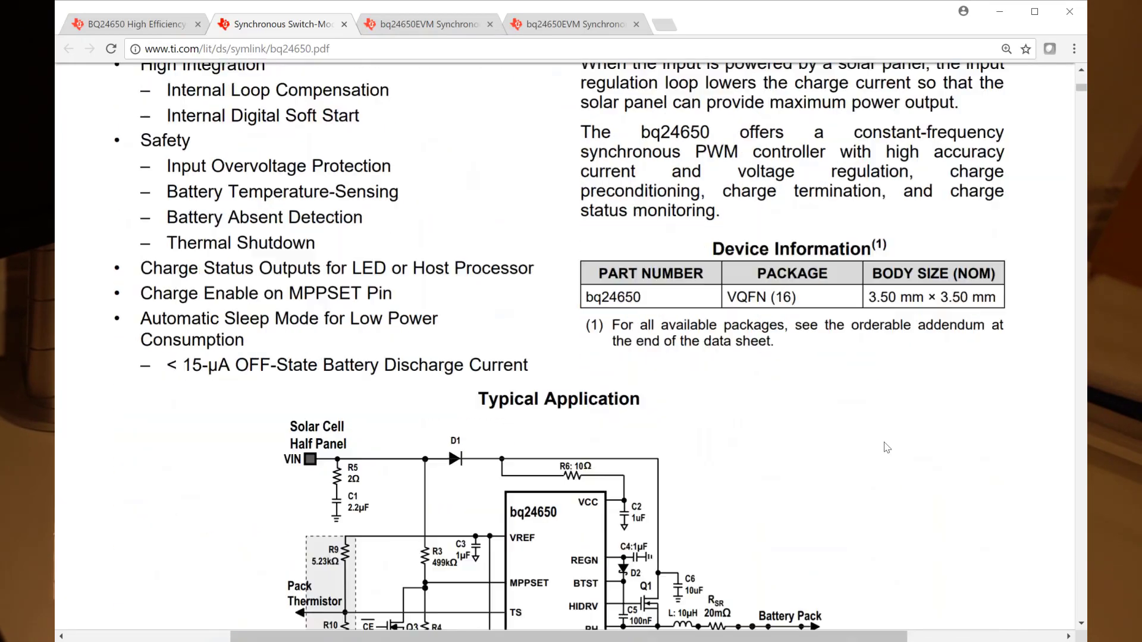
scroll(895, 475, down, 3)
scroll(895, 476, down, 8)
scroll(895, 475, down, 8)
scroll(895, 476, down, 8)
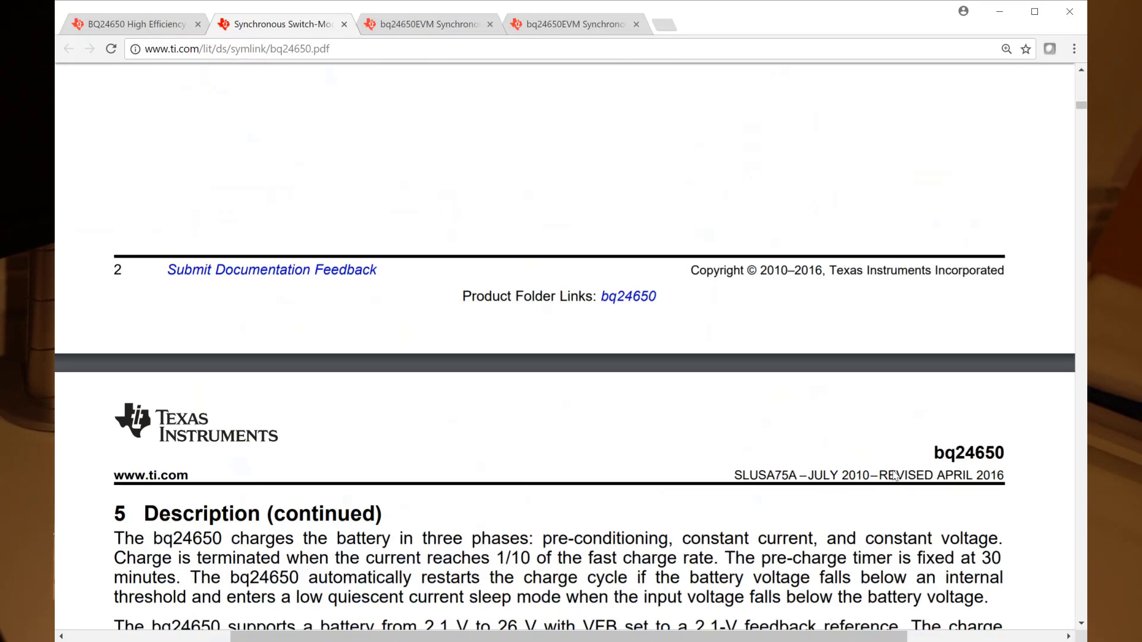
scroll(895, 476, down, 5)
scroll(895, 475, down, 8)
scroll(894, 475, up, 3)
scroll(898, 474, up, 3)
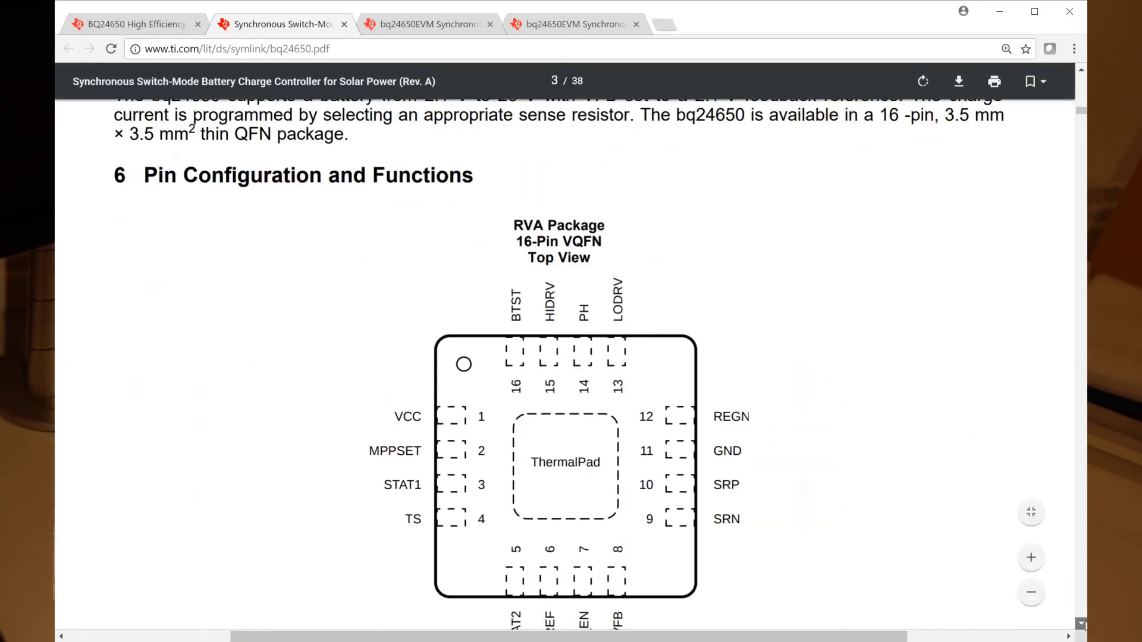
scroll(1032, 449, down, 2)
scroll(1032, 448, down, 1)
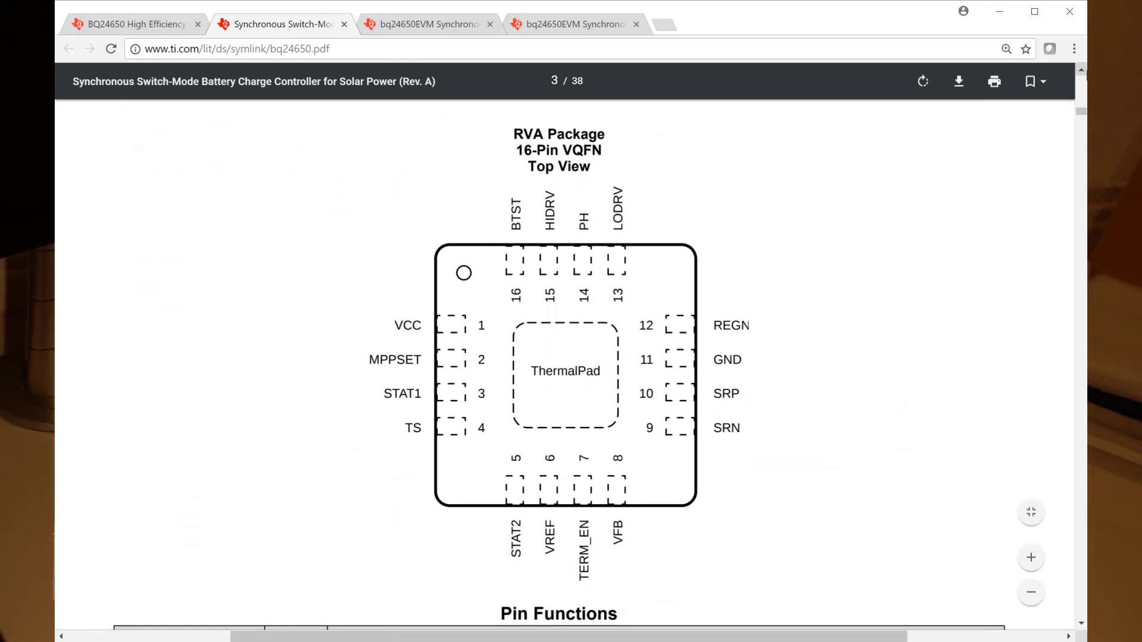
drag(1082, 117, 1081, 93)
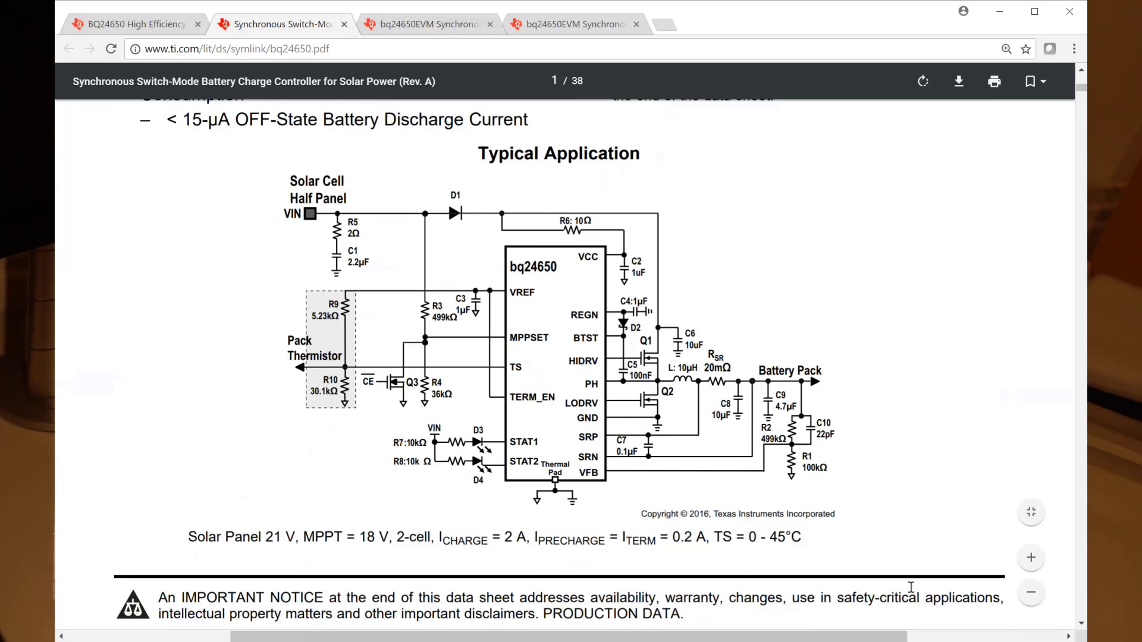
- Switch from the bq24650 schematic to the solar-batt-chg board layout window
key(alt+Tab)
drag(888, 631, 908, 632)
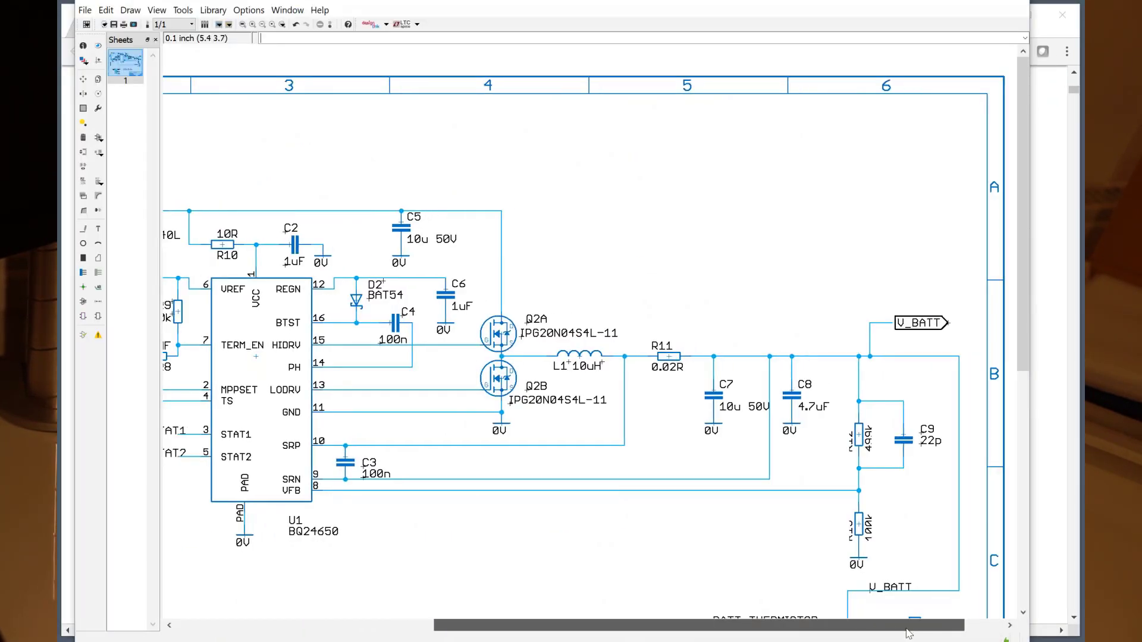
key(alt+Tab)
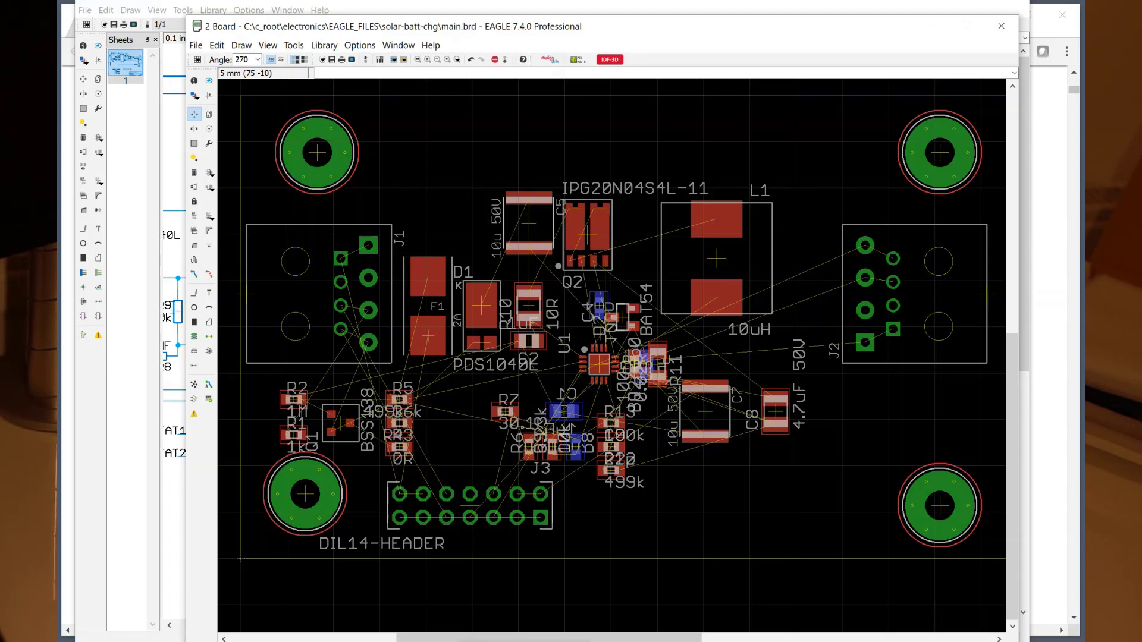
- Position the Excel bq24650 calculation workbook over the EAGLE board layout
drag(1115, 17, 625, 5)
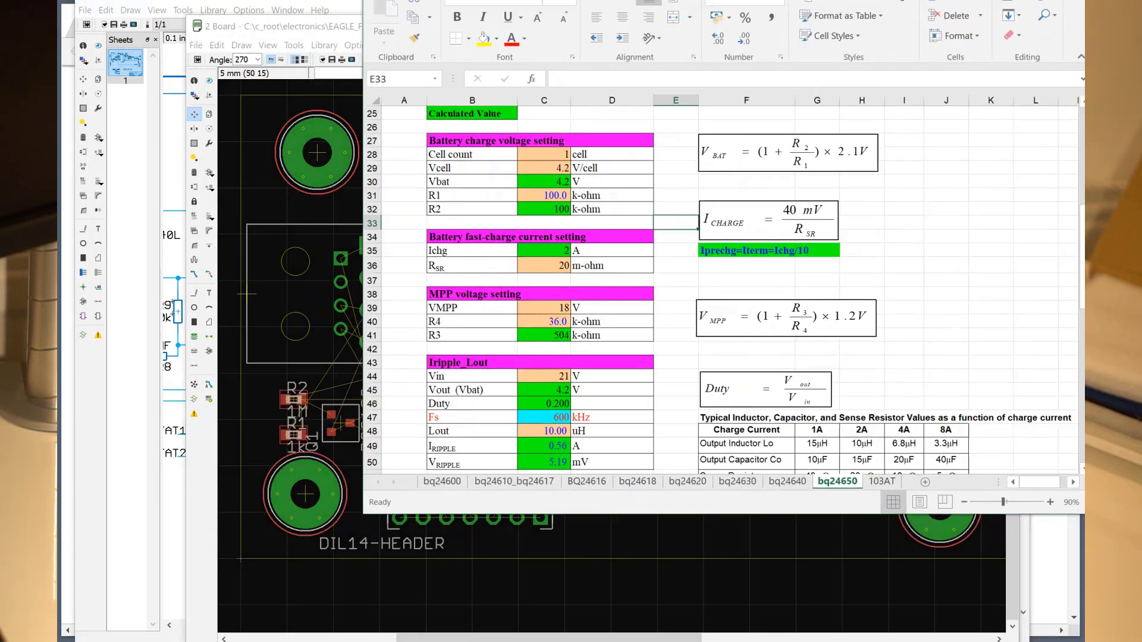
drag(696, 5, 625, 27)
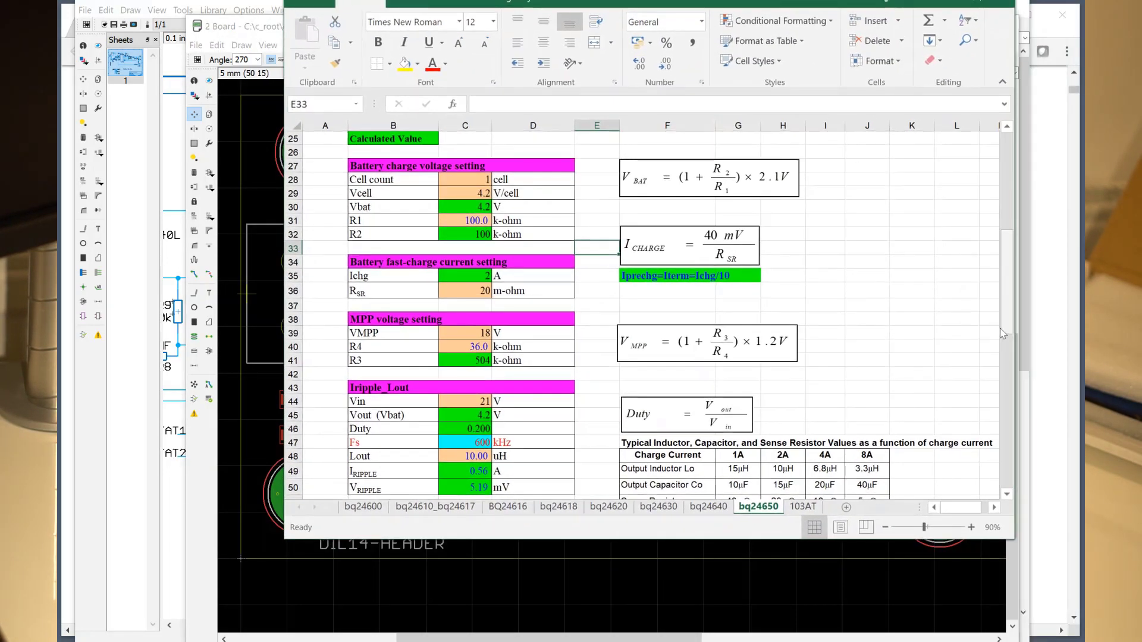
drag(1006, 317, 1012, 401)
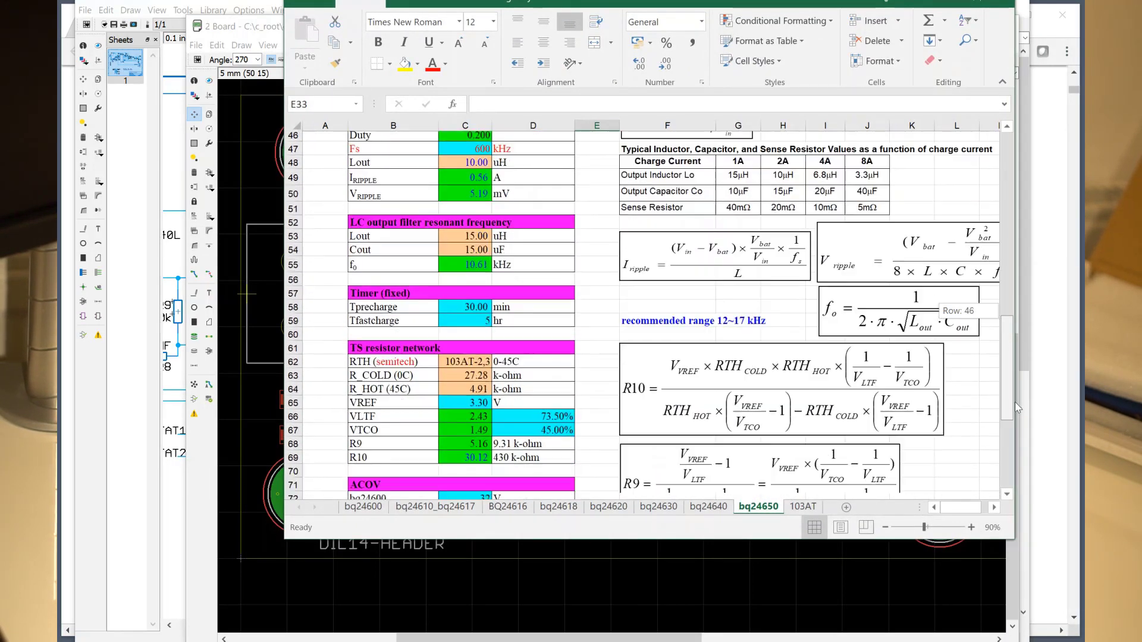